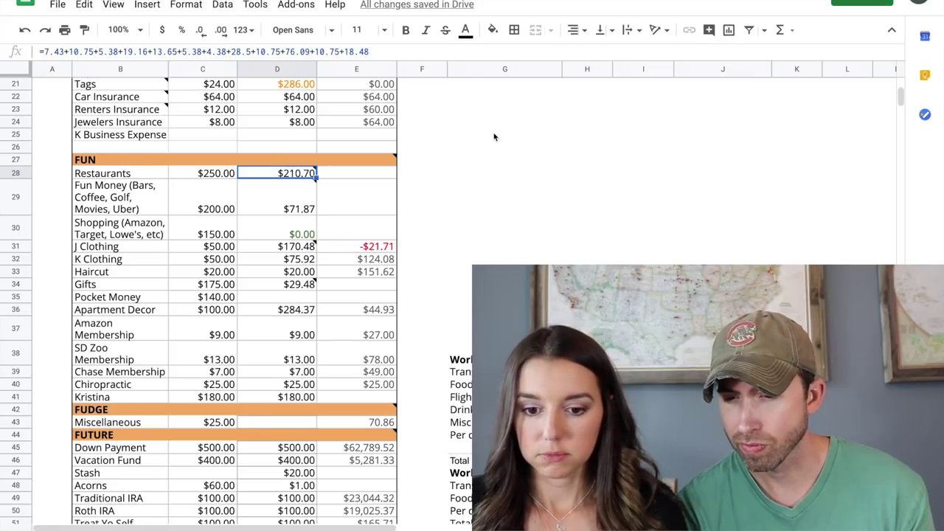
Check the Fun Money and Shopping amounts spent, and colour the J Clothing amount in column D red.
key(Down)
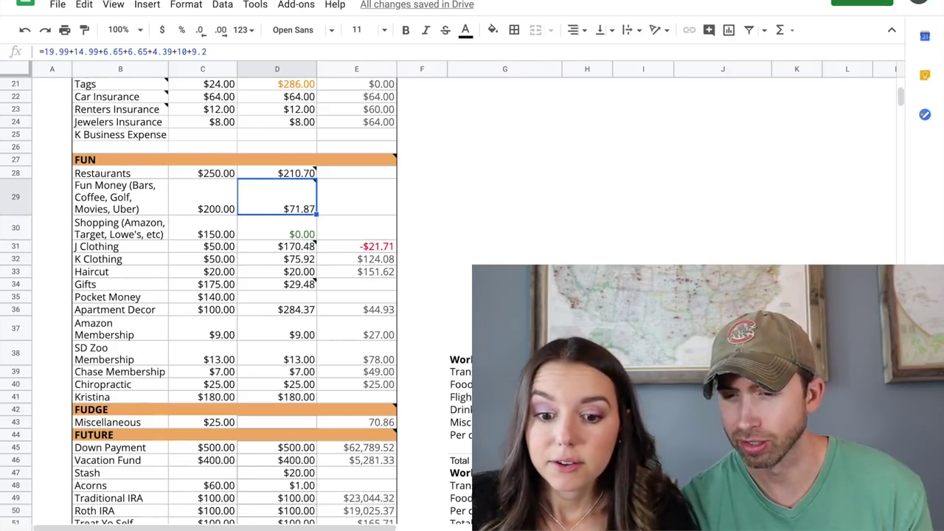
key(Down)
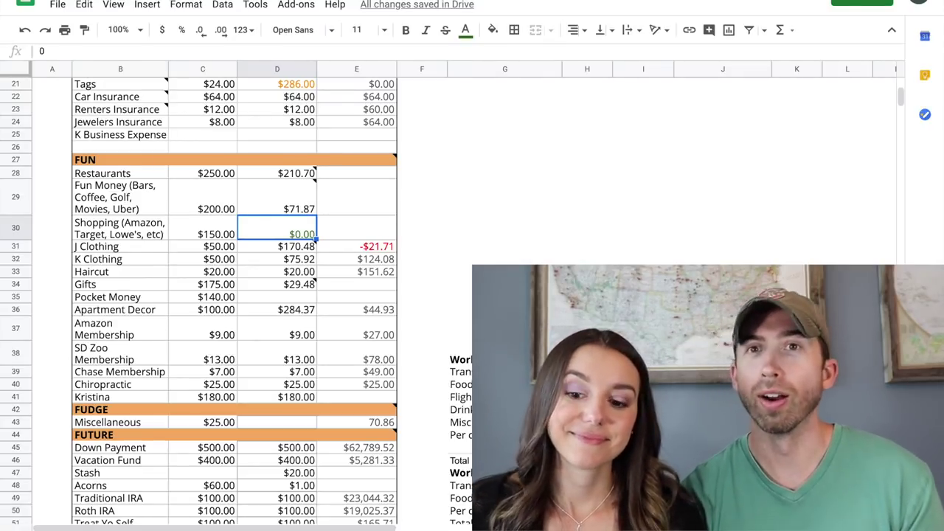
click(277, 246)
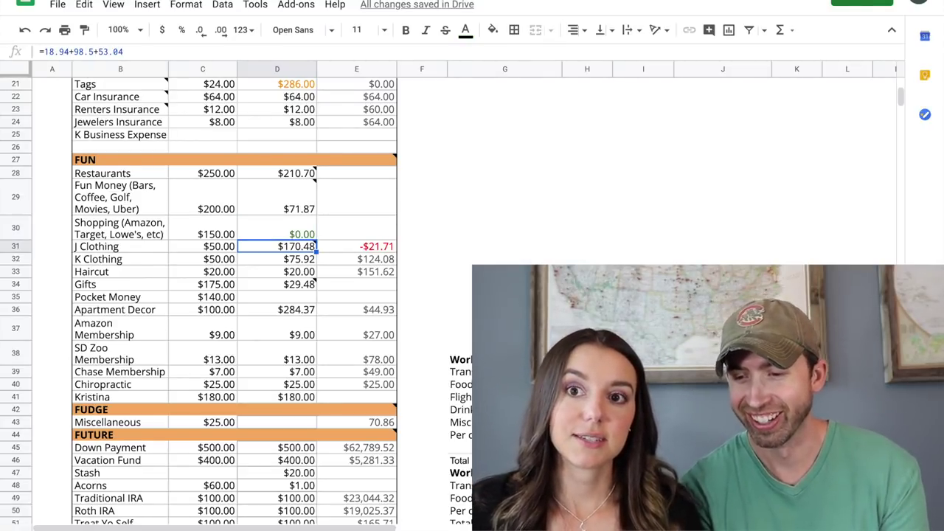
click(465, 30)
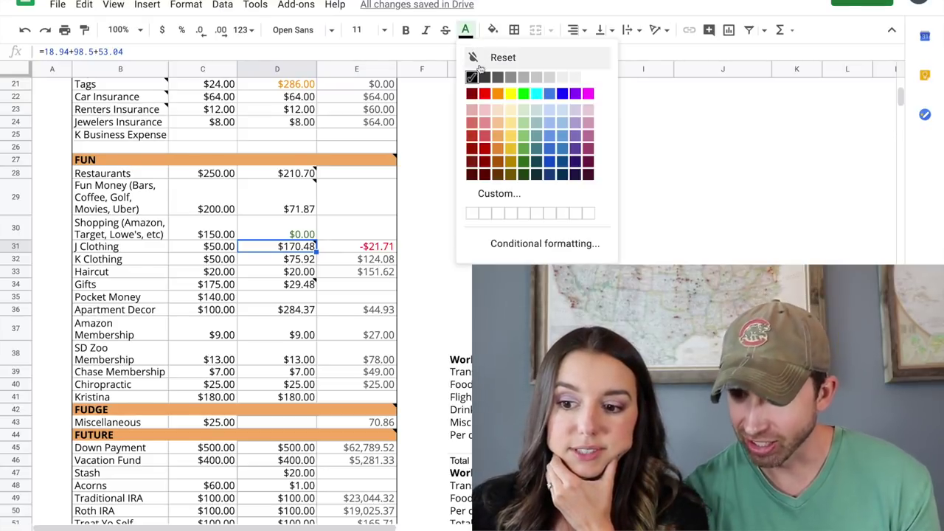
click(485, 93)
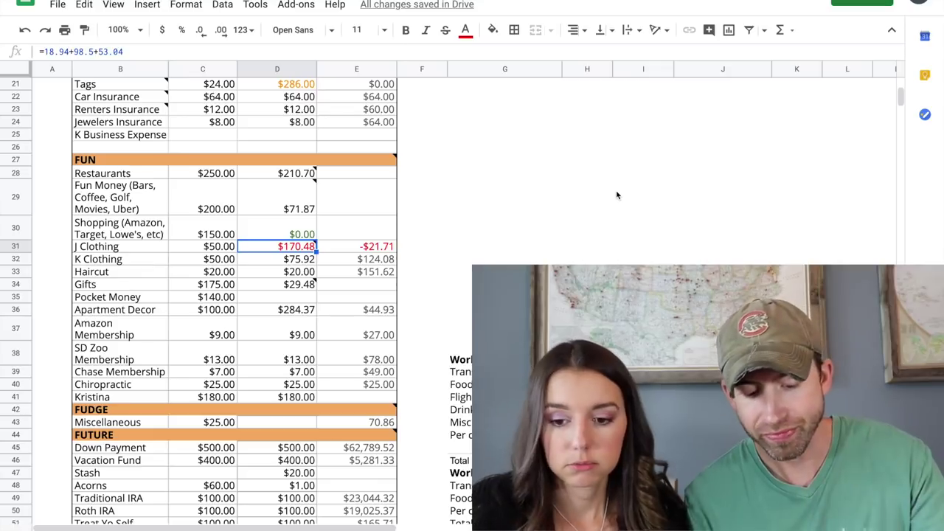
Extend the note on the J Clothing amount in column D with "shorts and sweater from Target".
mouse_move(470, 249)
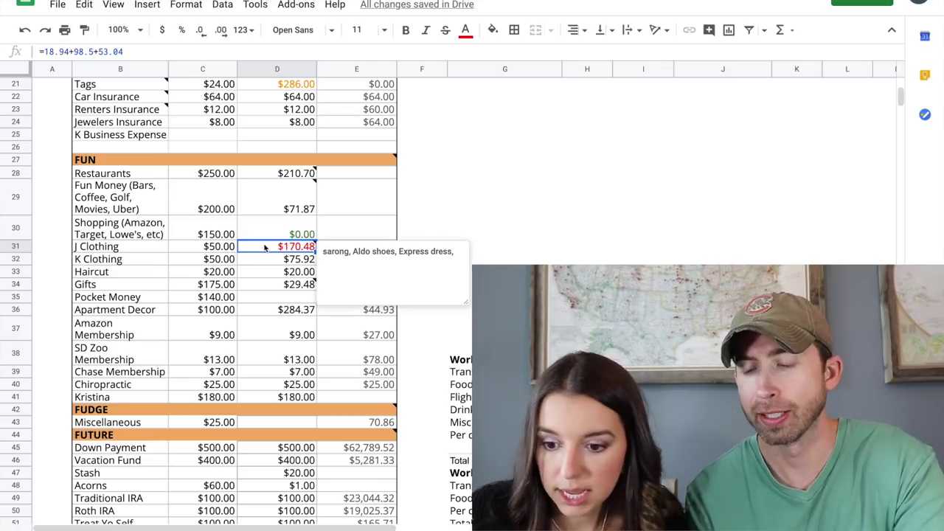
click(464, 252)
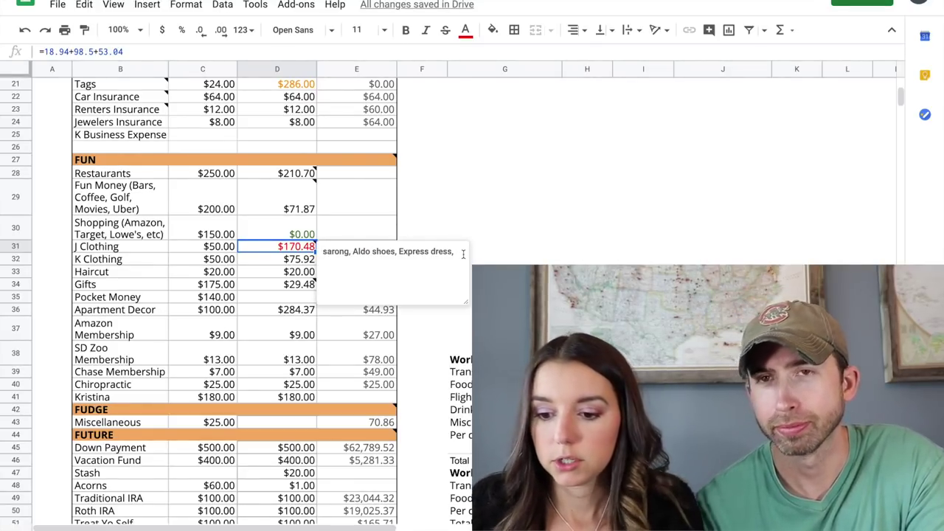
text(shorts and sweater f)
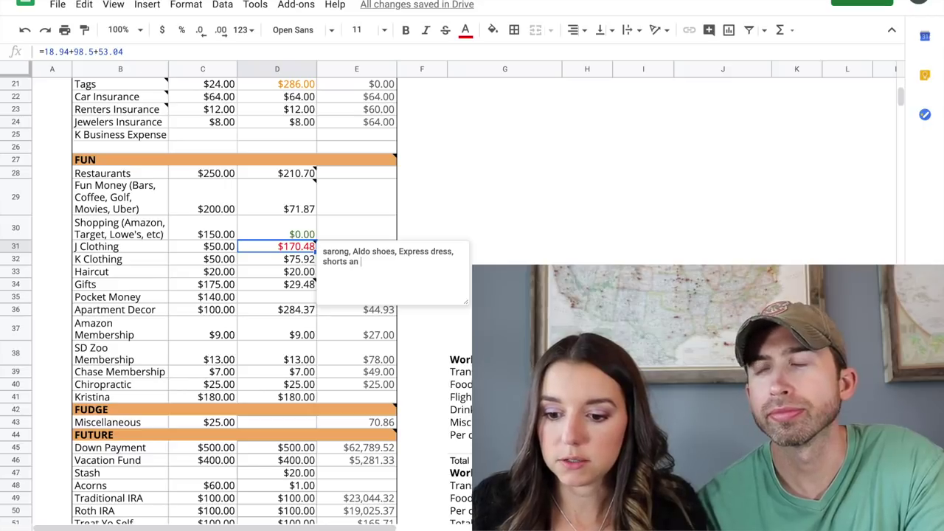
text(rom Target)
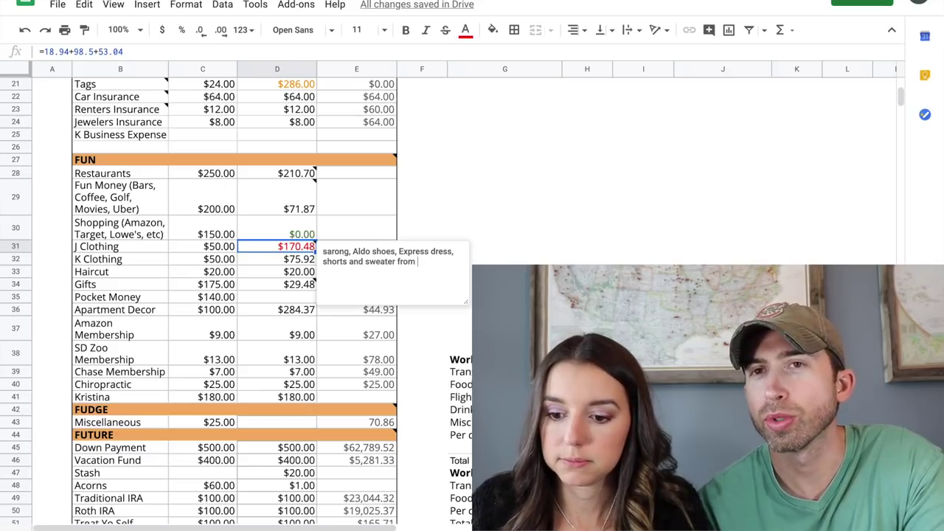
click(500, 236)
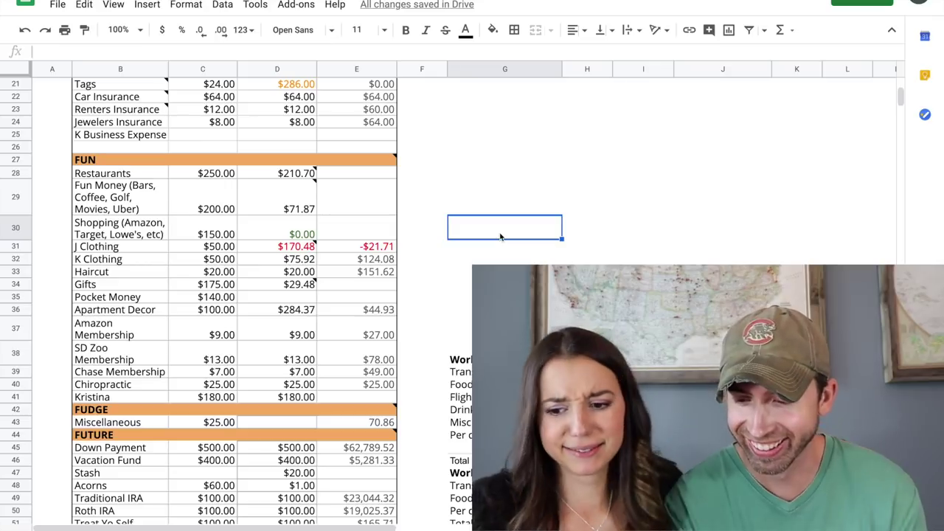
Add the note "tennis shoes from Amazon" to the K Clothing amount in column D.
click(277, 262)
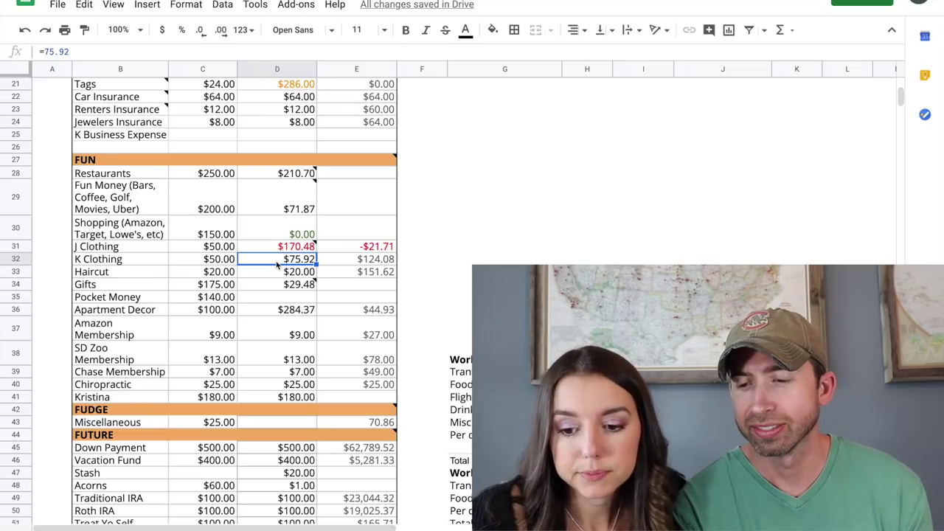
right_click(277, 266)
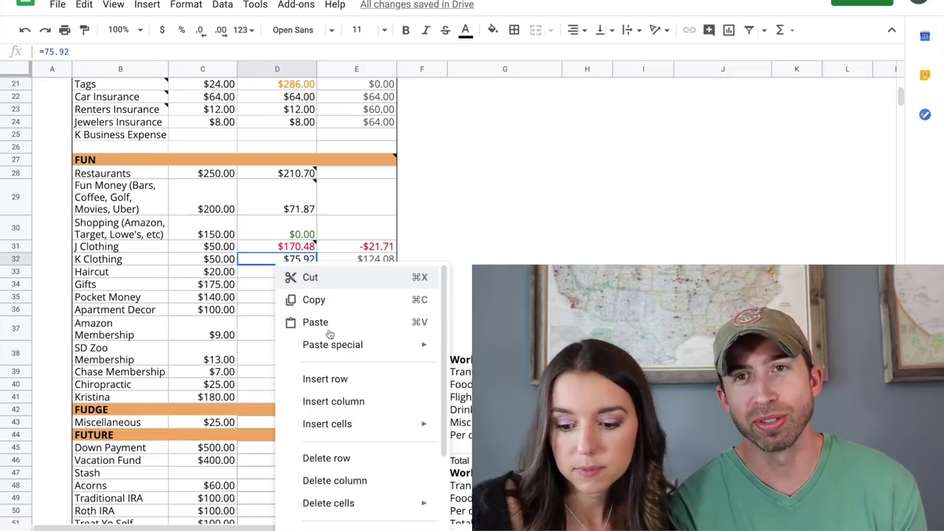
scroll(347, 472, down, 3)
click(332, 523)
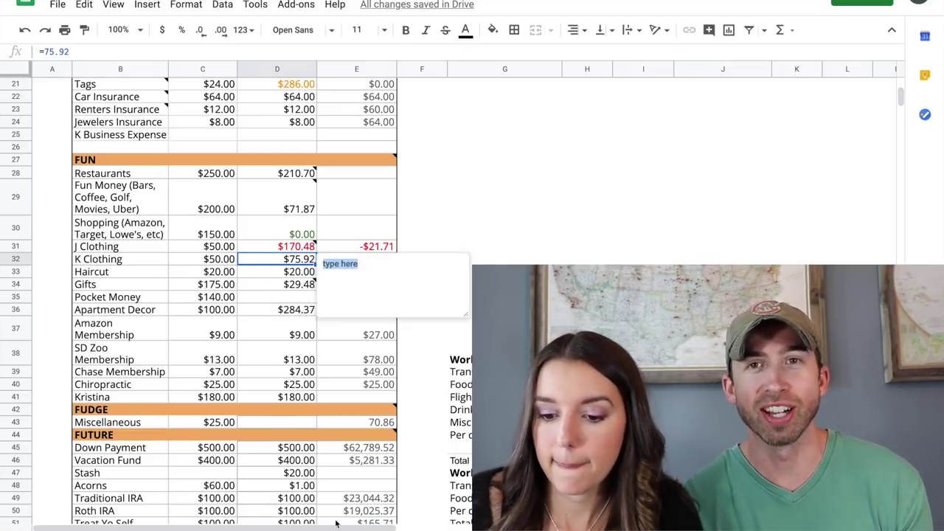
text(tennis )
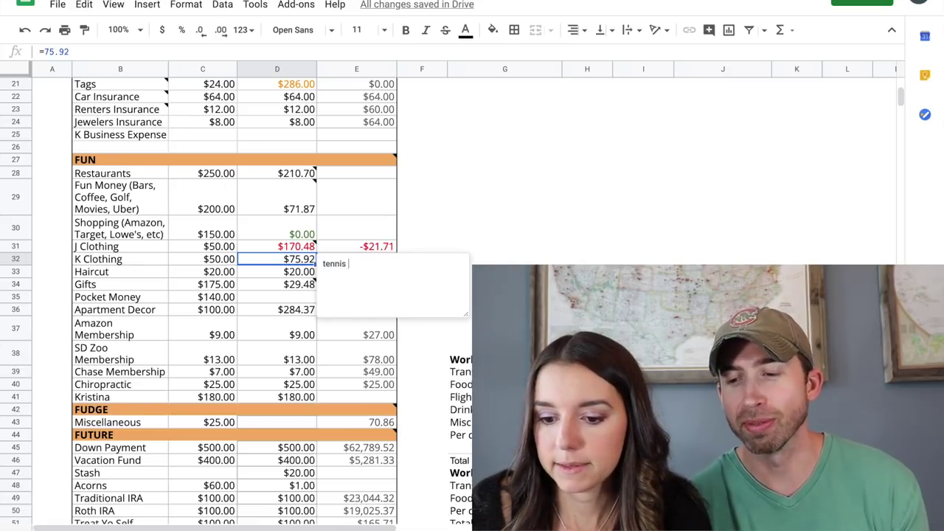
text(shoes from Amazon)
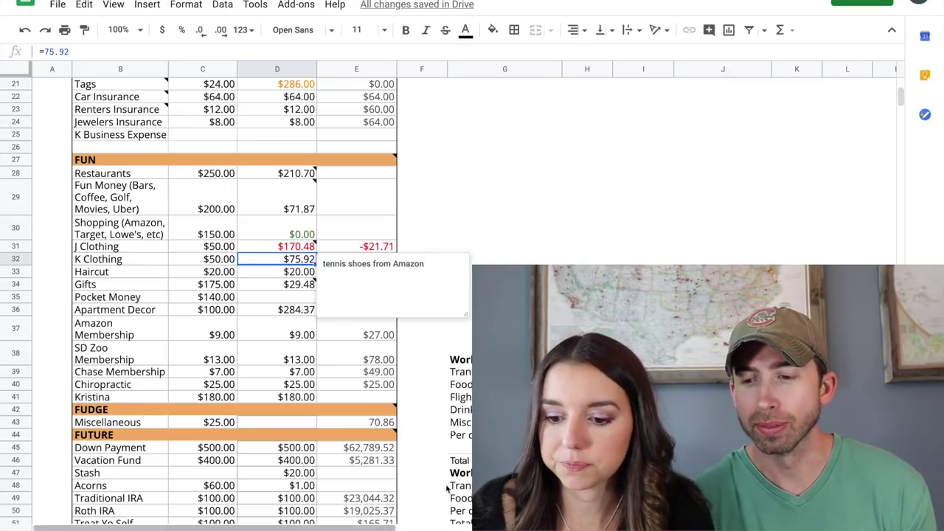
Check the Apartment Decor amount against the previous budget sheet's figures, and return to the current sheet.
scroll(354, 369, down, 1)
click(268, 289)
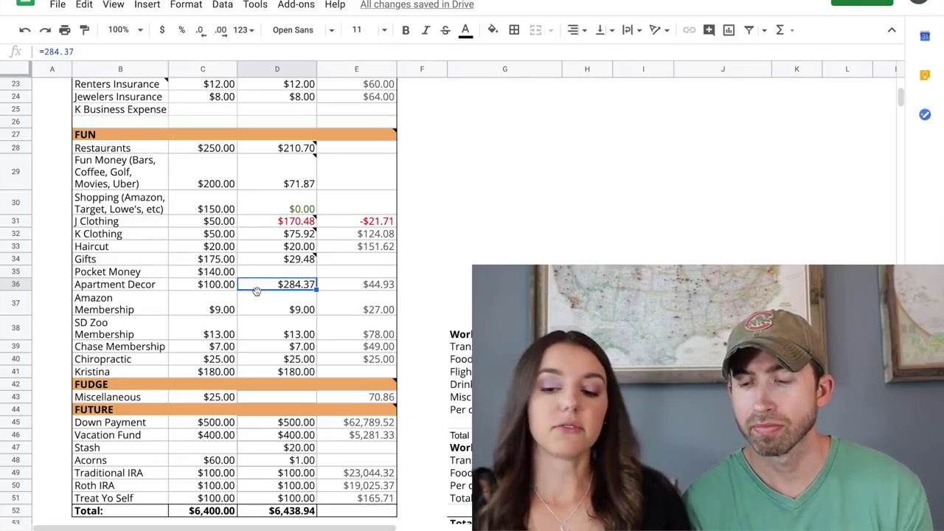
scroll(456, 261, down, 2)
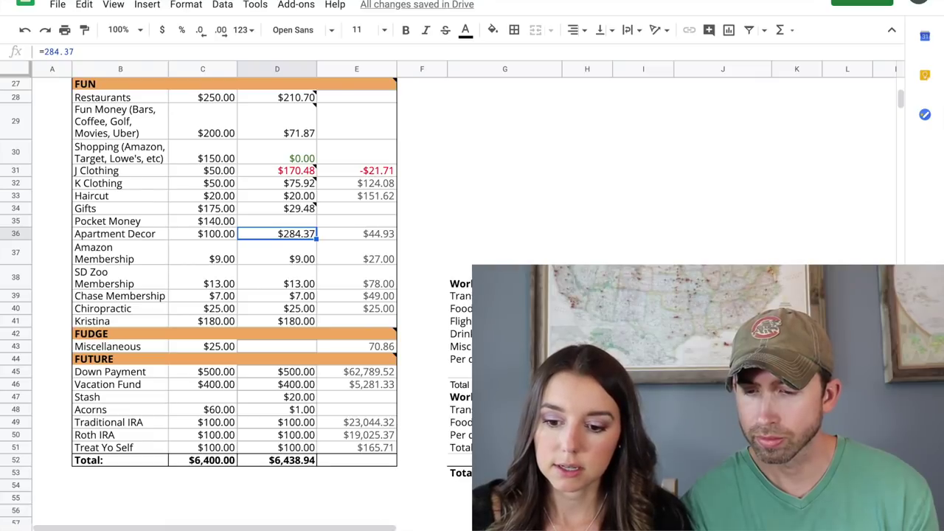
key(ctrl+Page_Up)
scroll(470, 398, down, 8)
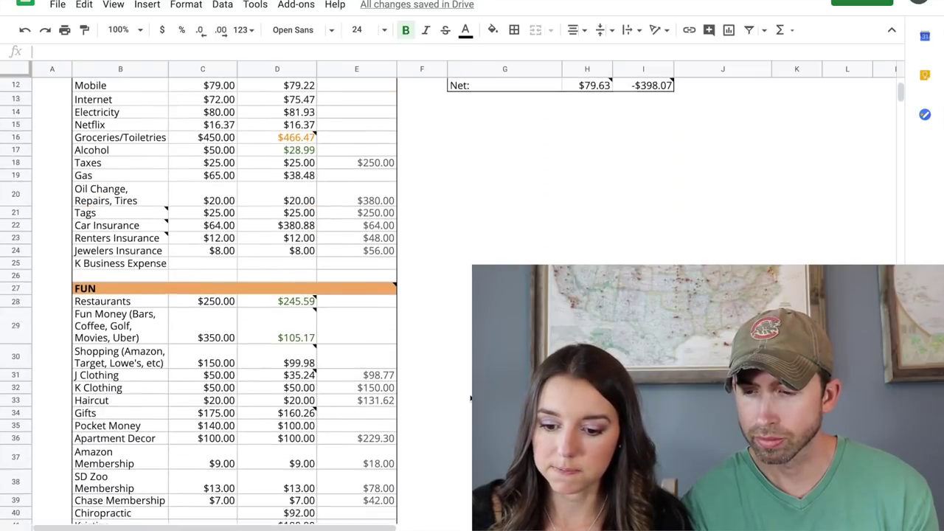
scroll(471, 398, down, 2)
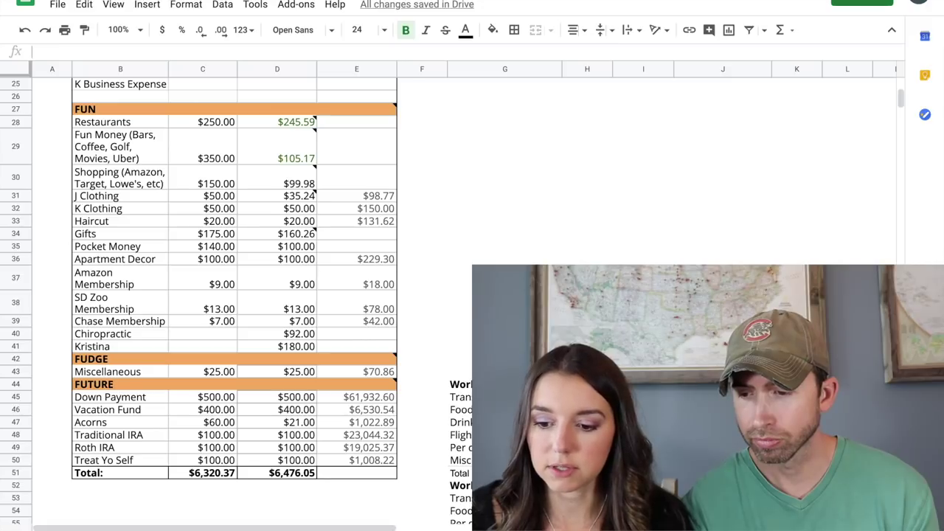
click(445, 530)
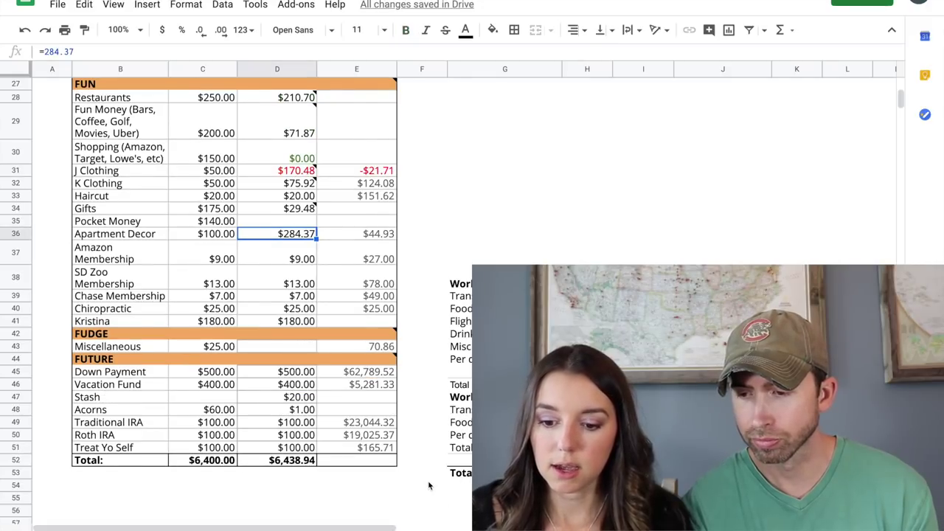
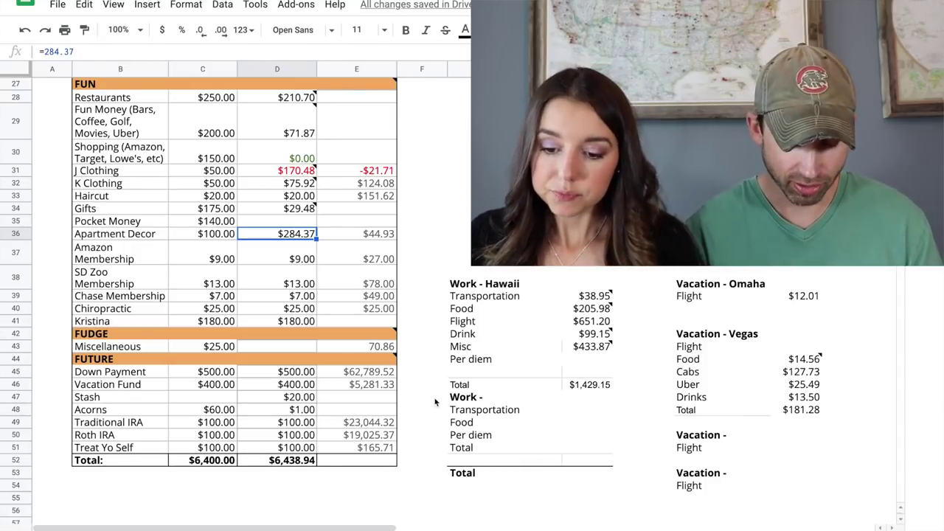
Enter the balances in column E of the FUTURE section: 20.16 for Stash and 1,096.15 for Acorns.
click(359, 399)
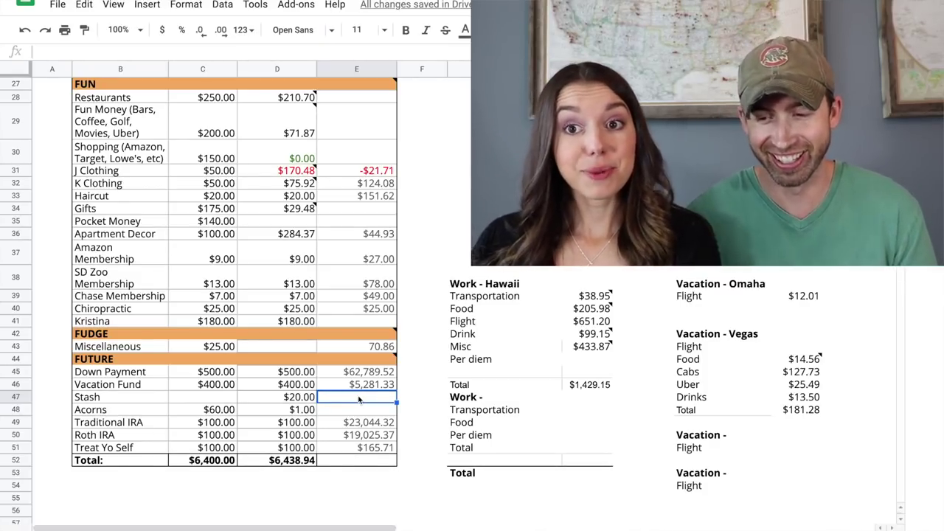
text(20/)
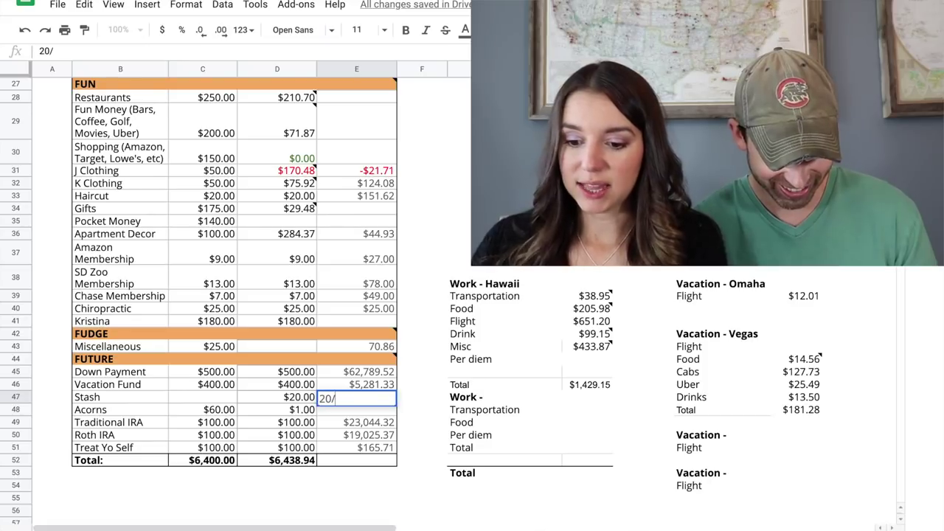
key(BackSpace)
text(.16)
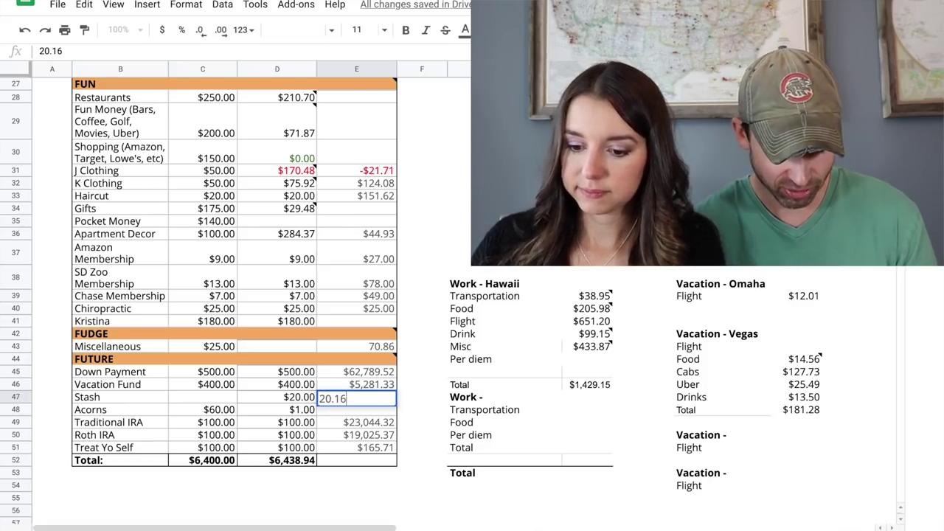
key(Return)
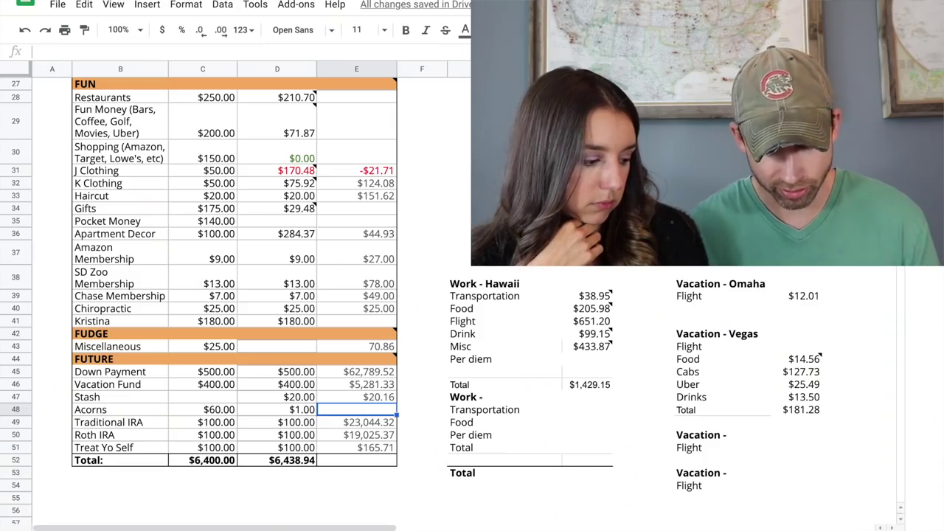
text(1,096.1)
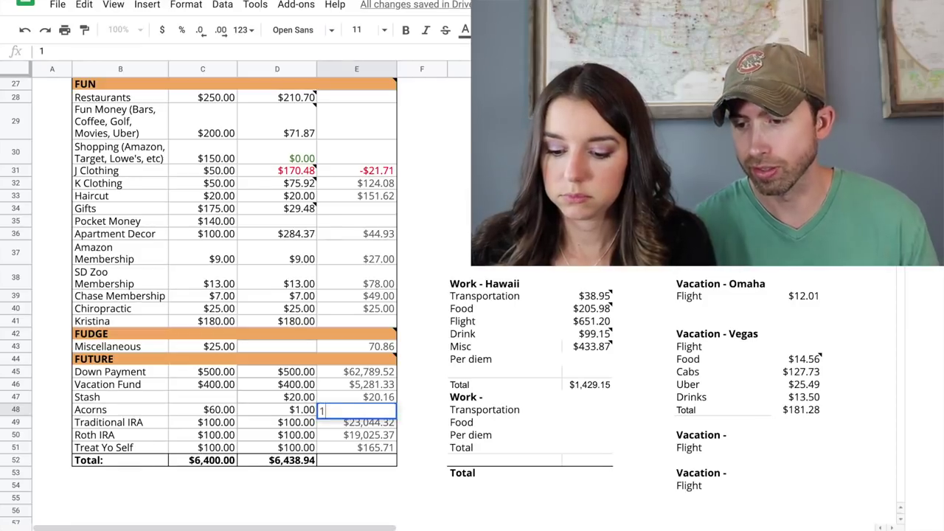
text(5)
key(Return)
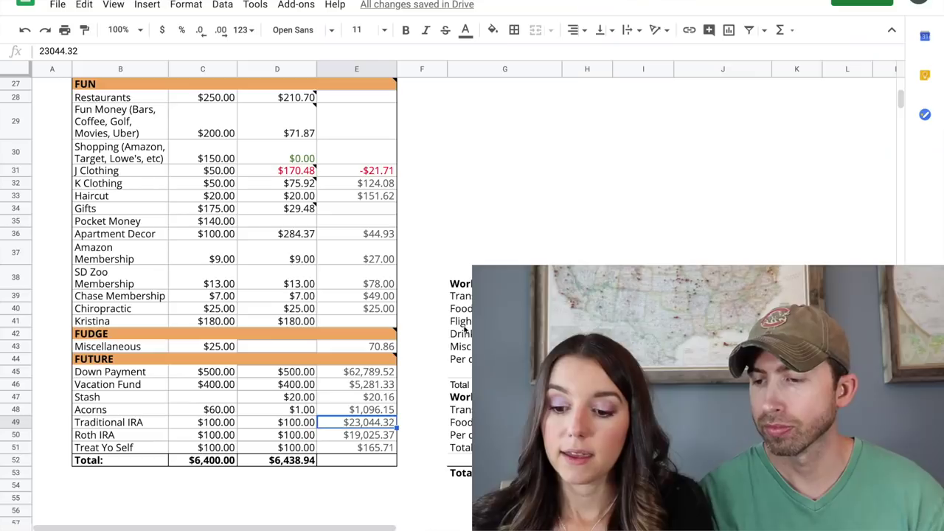
Review the summary of total monthly income, expenses and net beside the FIXED section.
scroll(580, 210, up, 5)
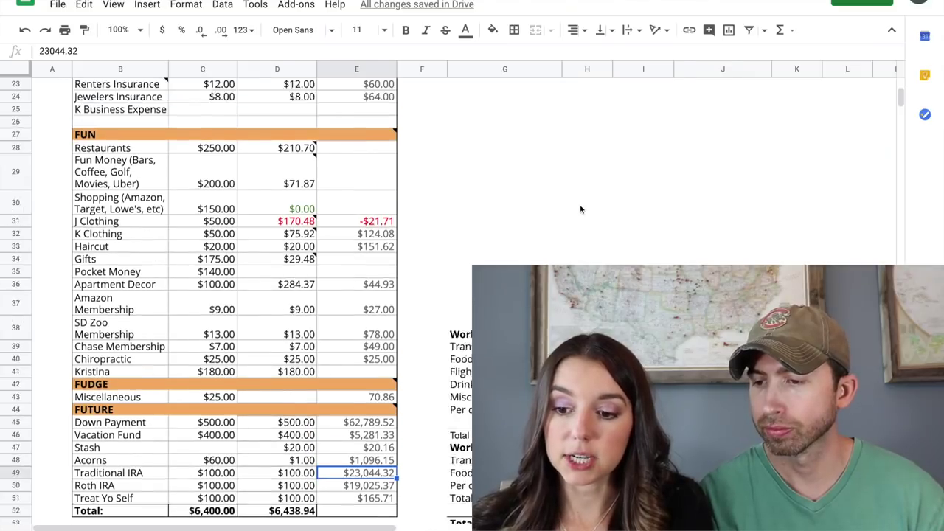
scroll(580, 210, up, 3)
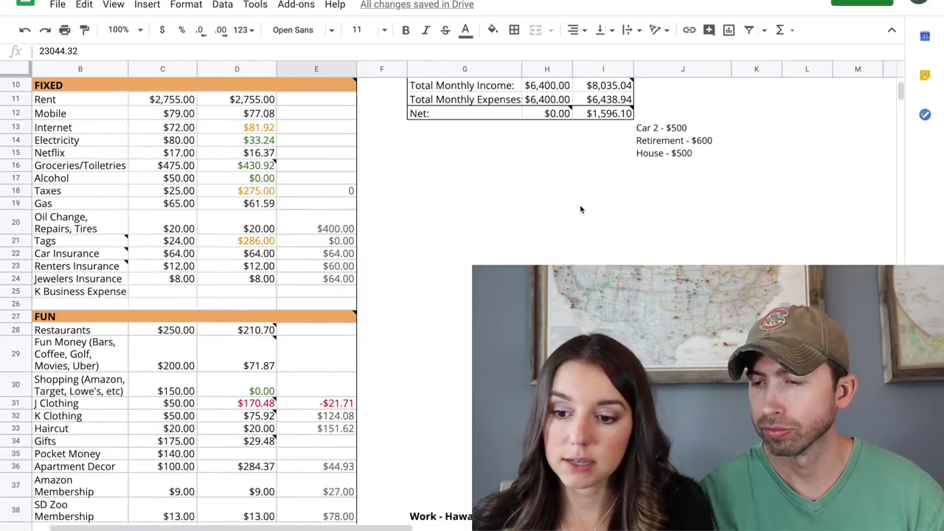